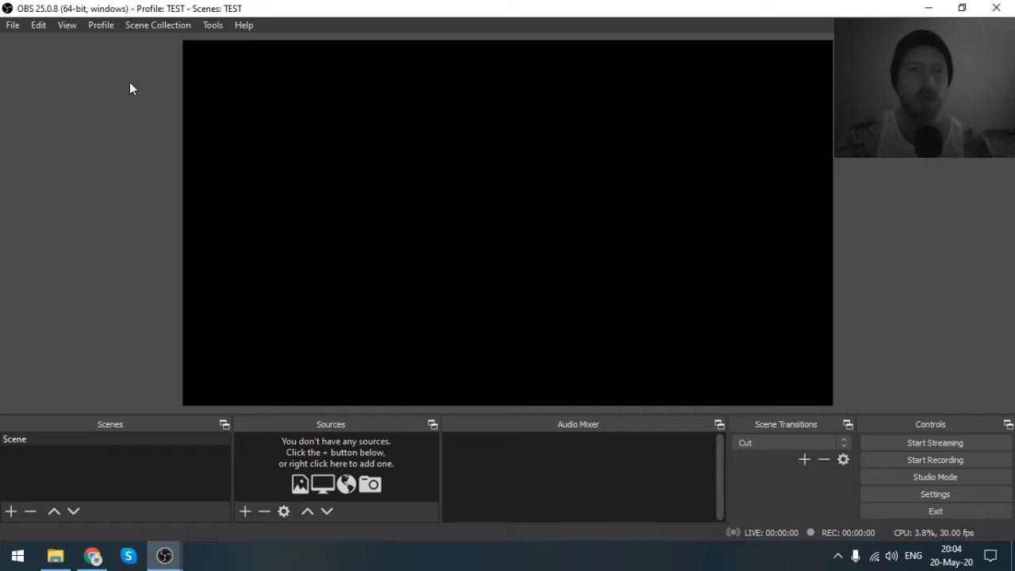
- Create a new profile named "Live Stream - landscape"
click(102, 26)
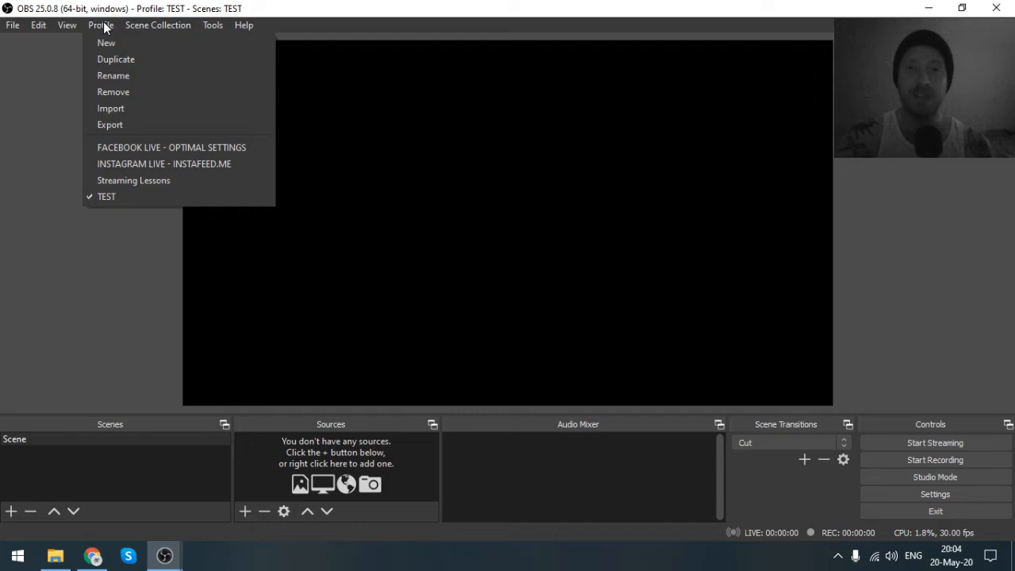
mouse_move(143, 24)
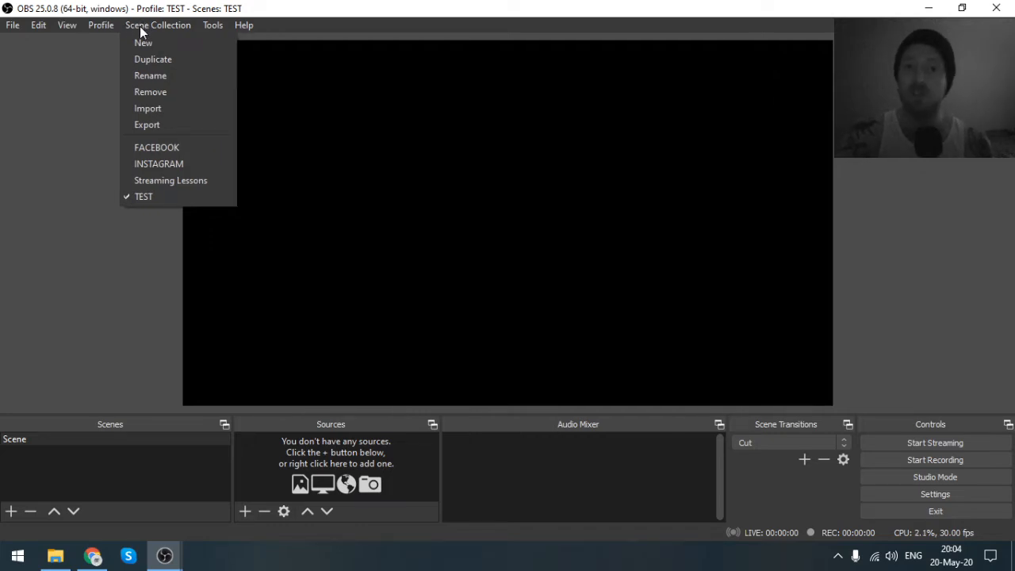
mouse_move(101, 27)
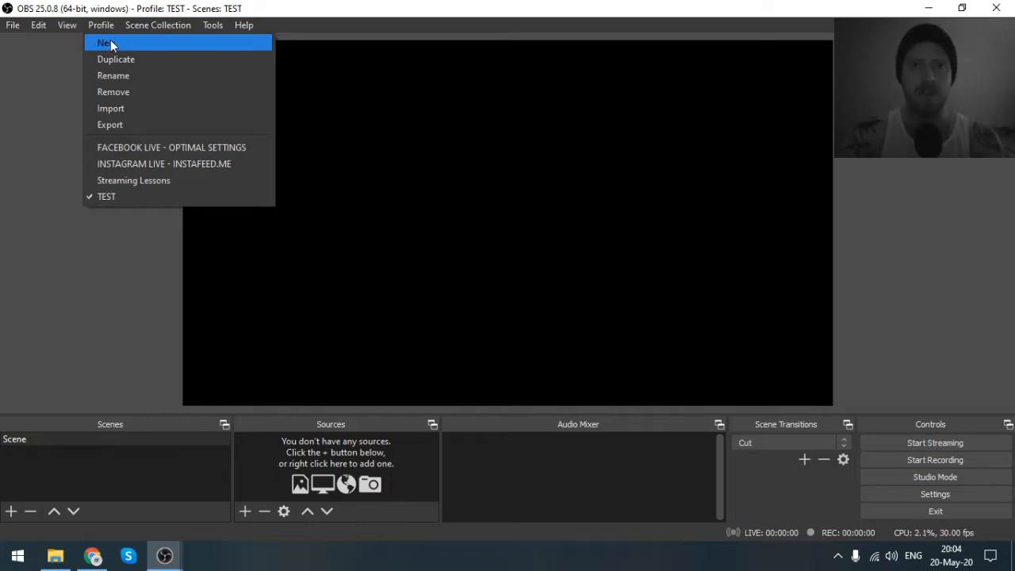
click(110, 41)
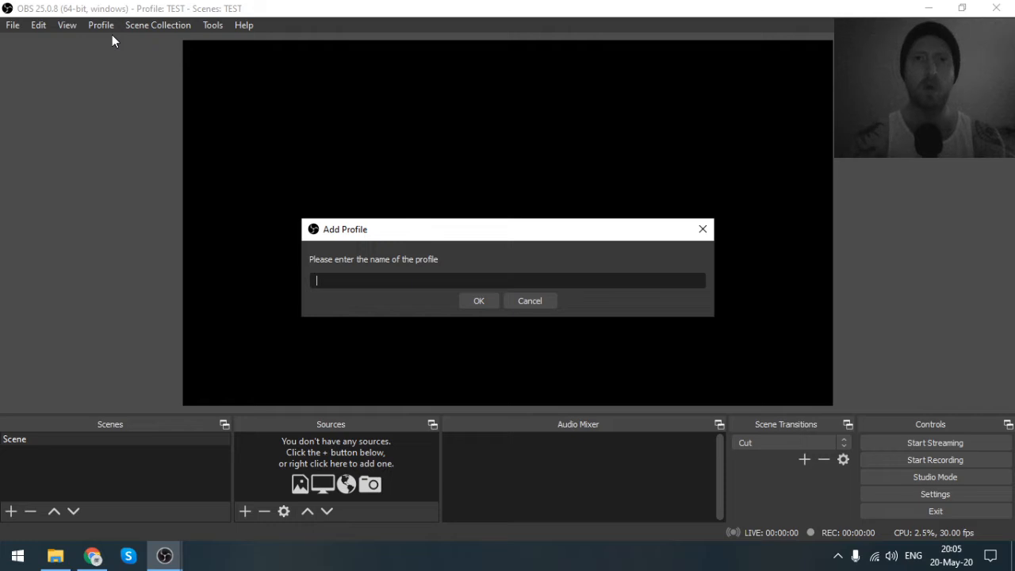
text(Live St)
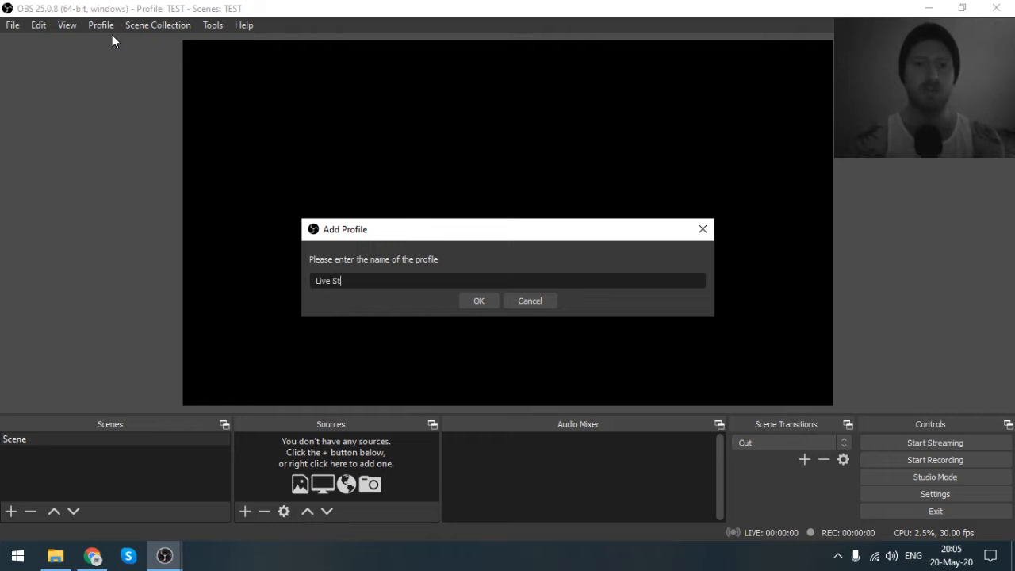
text(ream - ka)
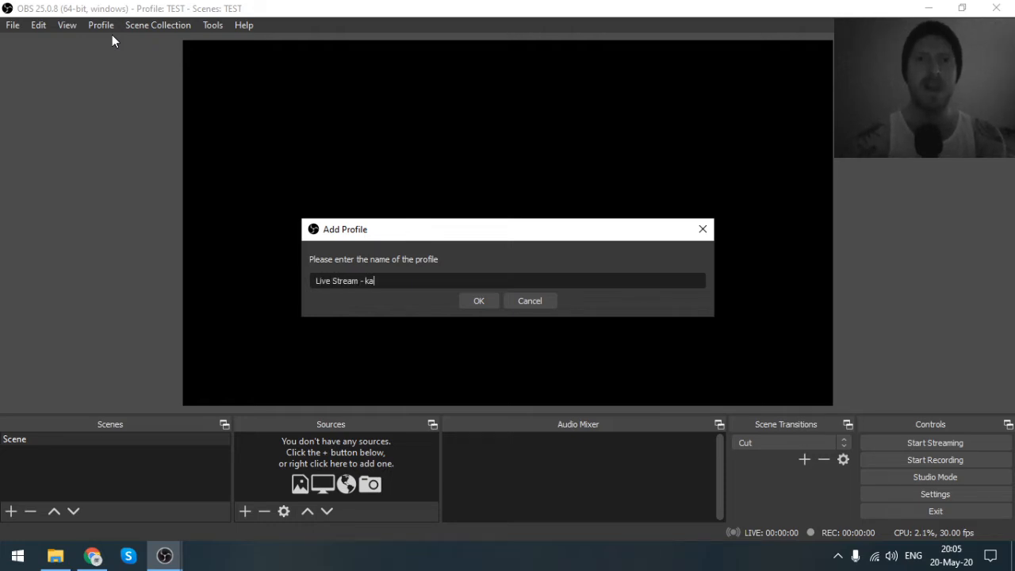
key(BackSpace)
key(BackSpace)
text(land)
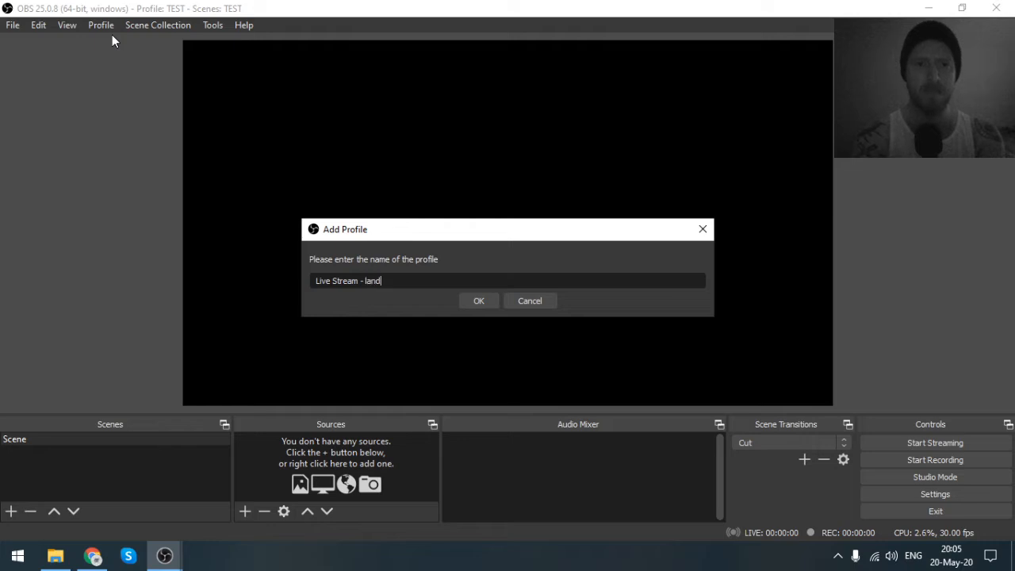
text(scape)
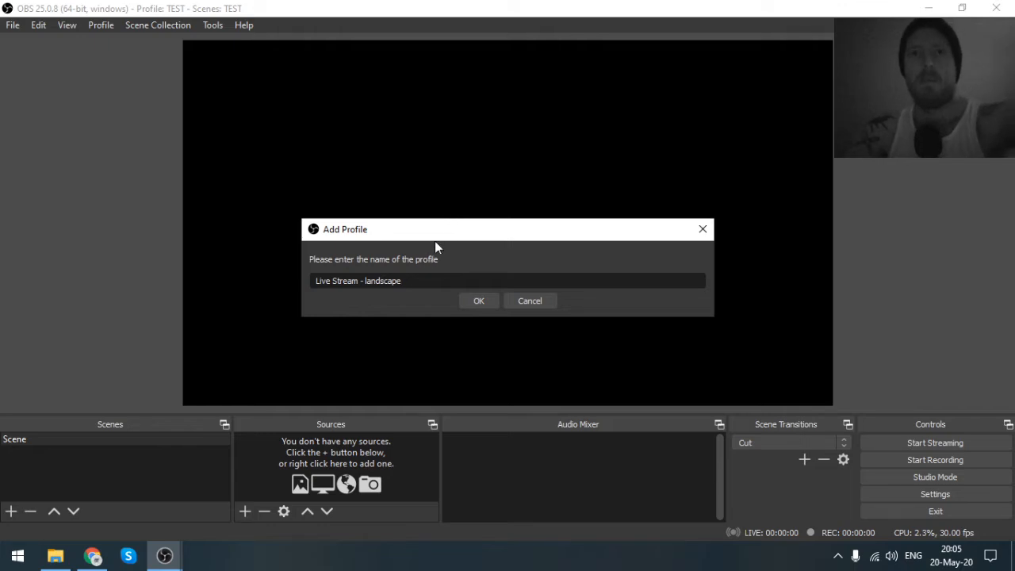
click(476, 301)
- Create a new scene collection named "Live Stream - Landscape"
click(181, 25)
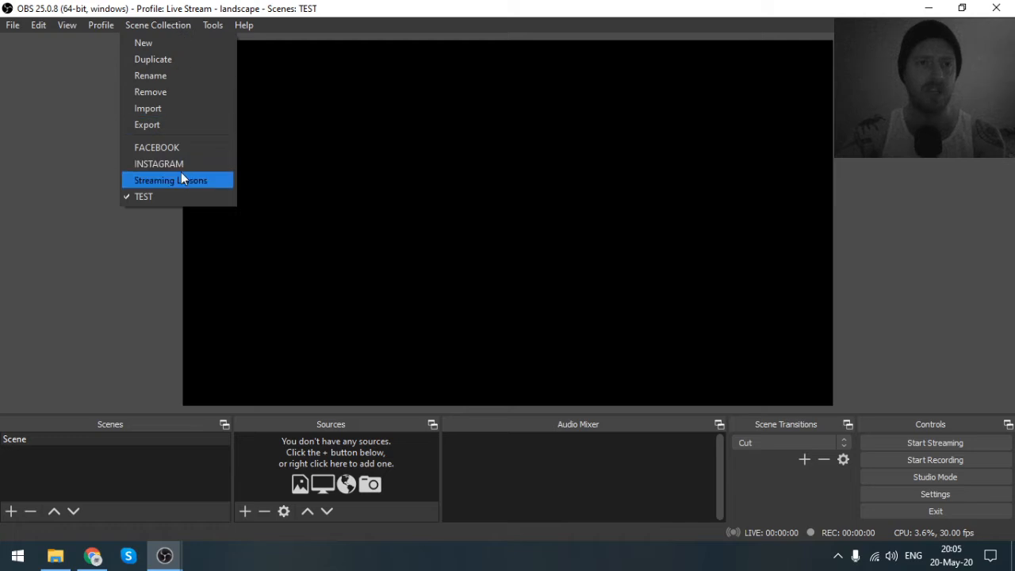
click(161, 44)
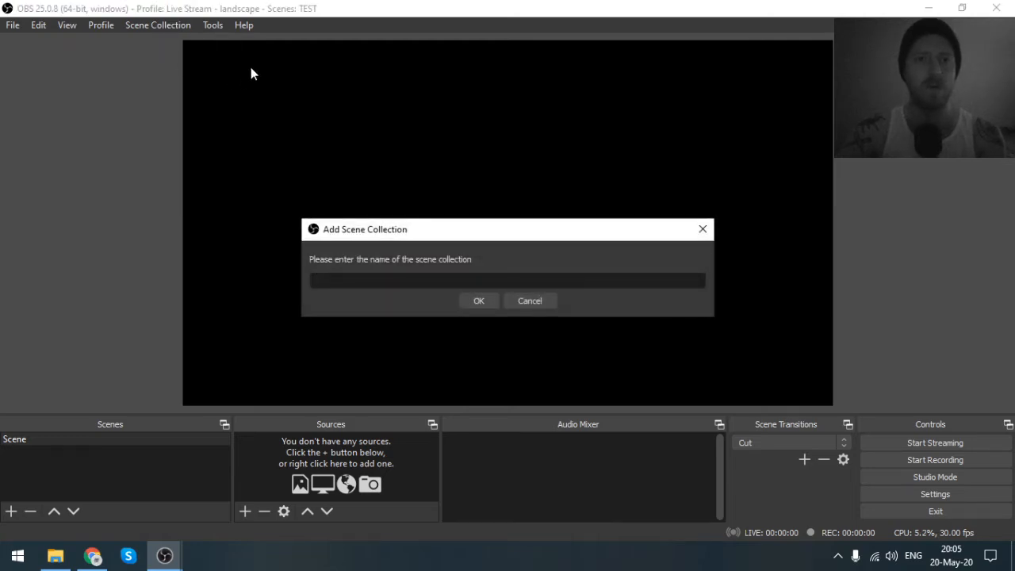
text(L)
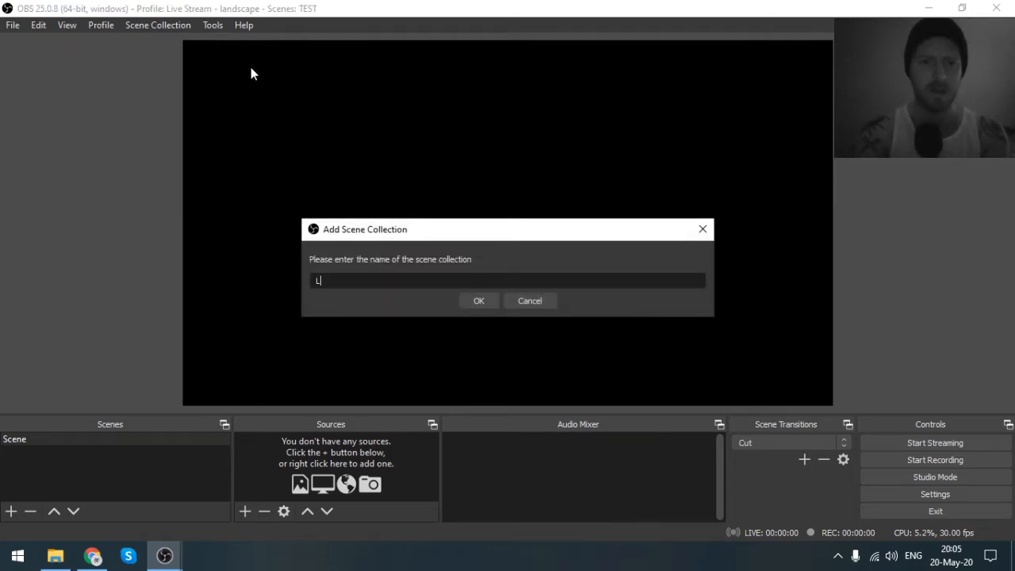
text(ive Stream - )
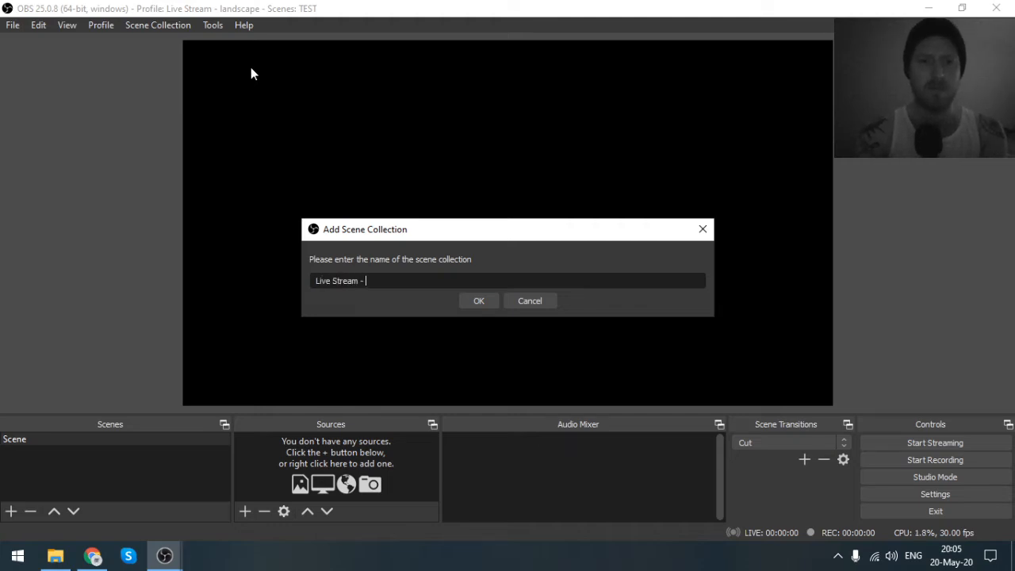
text(Landscape)
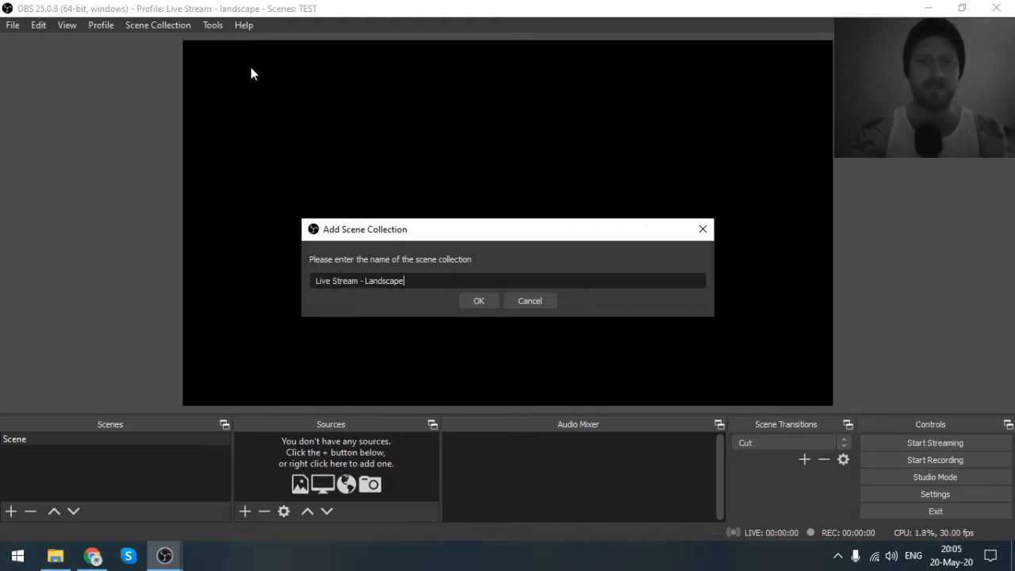
click(480, 303)
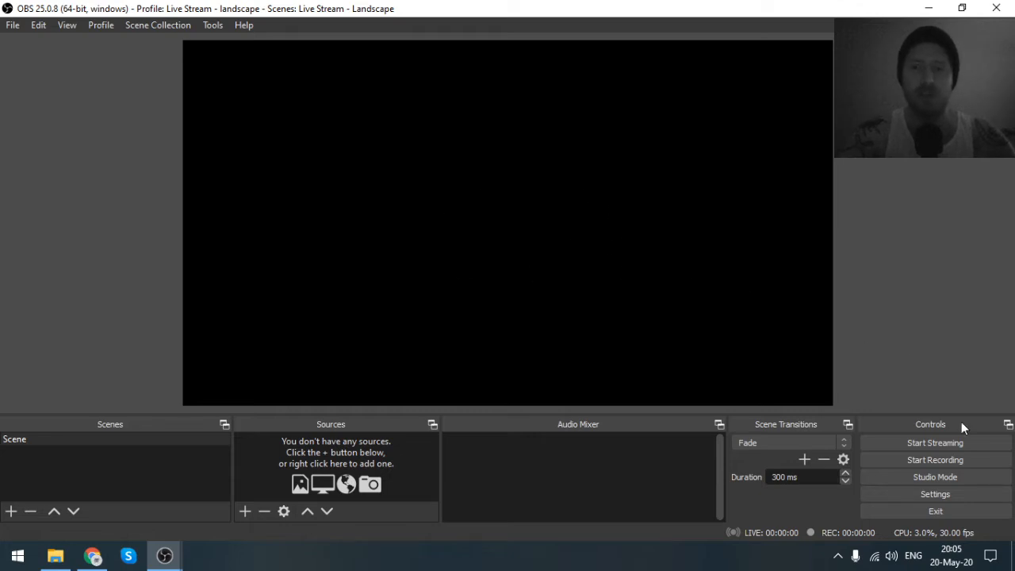
- Turn on Studio Mode to view the separate preview and program displays, and turn it off again
click(928, 480)
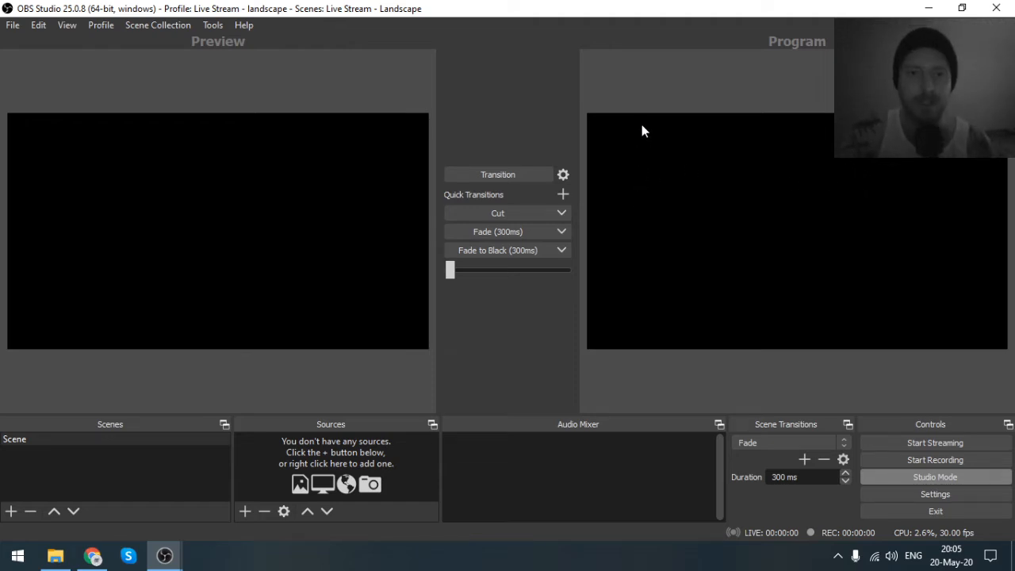
click(900, 476)
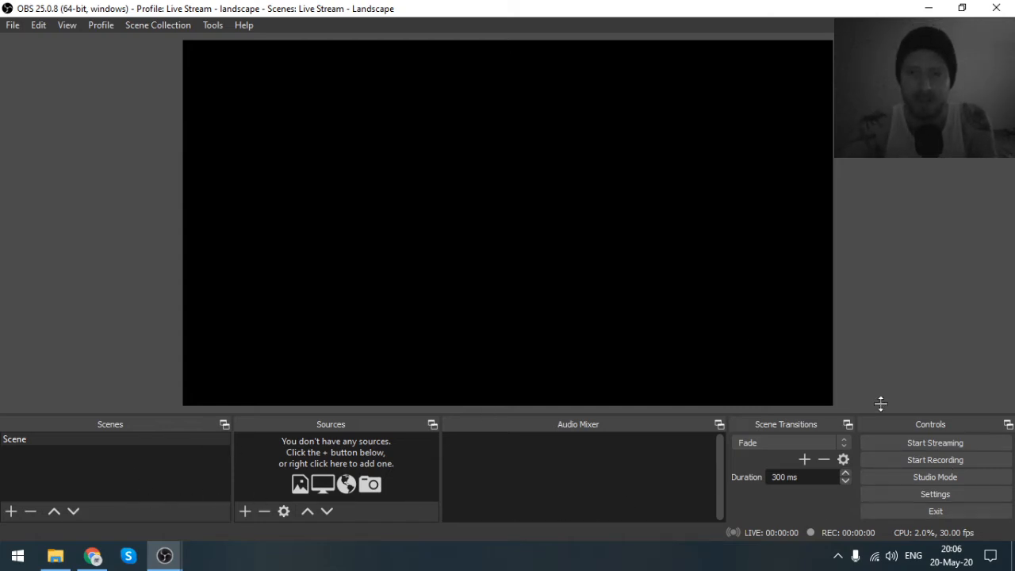
click(109, 484)
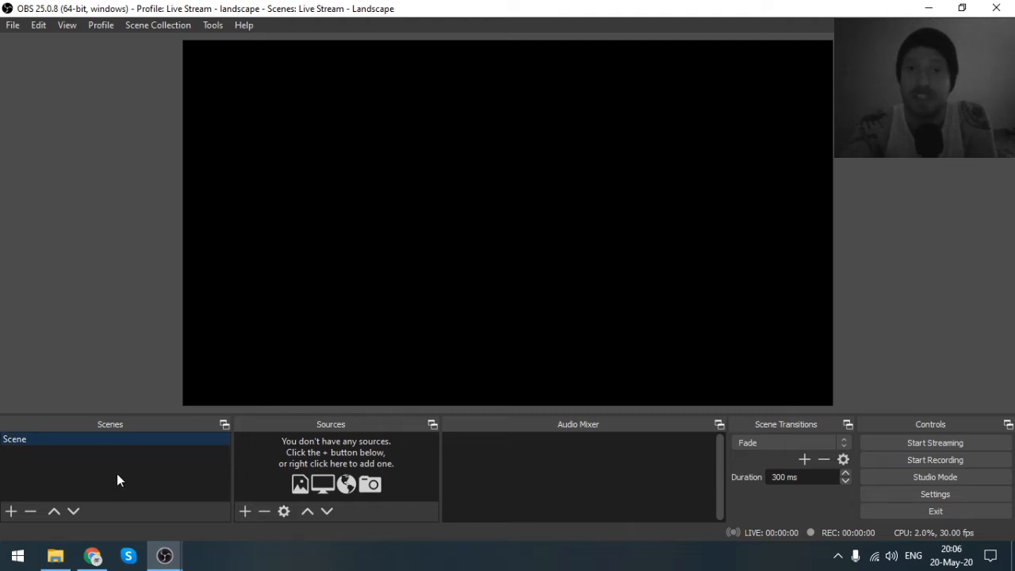
click(324, 452)
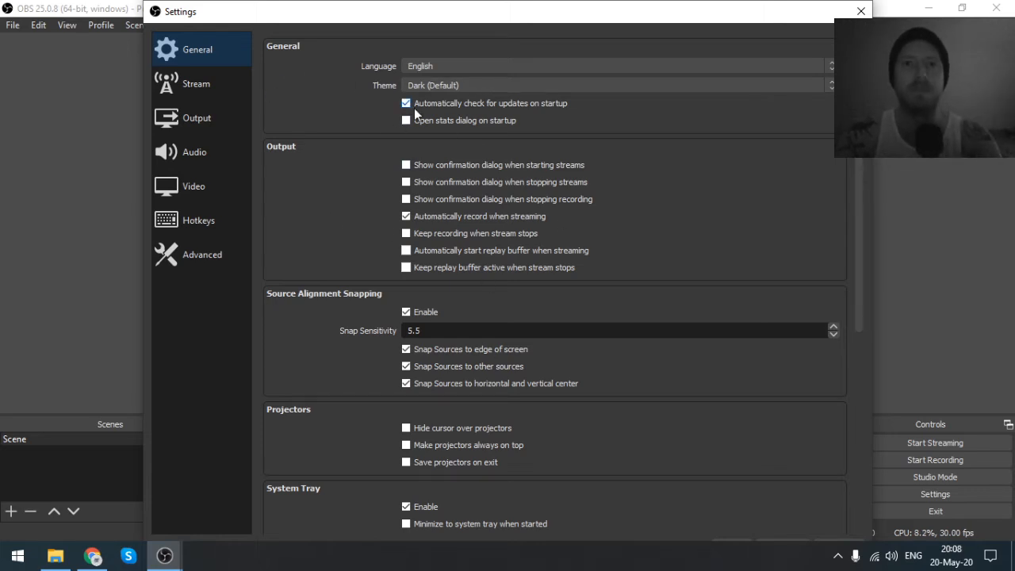
- Set the streaming service to Custom in the stream settings and go through its empty server and stream key fields
click(207, 90)
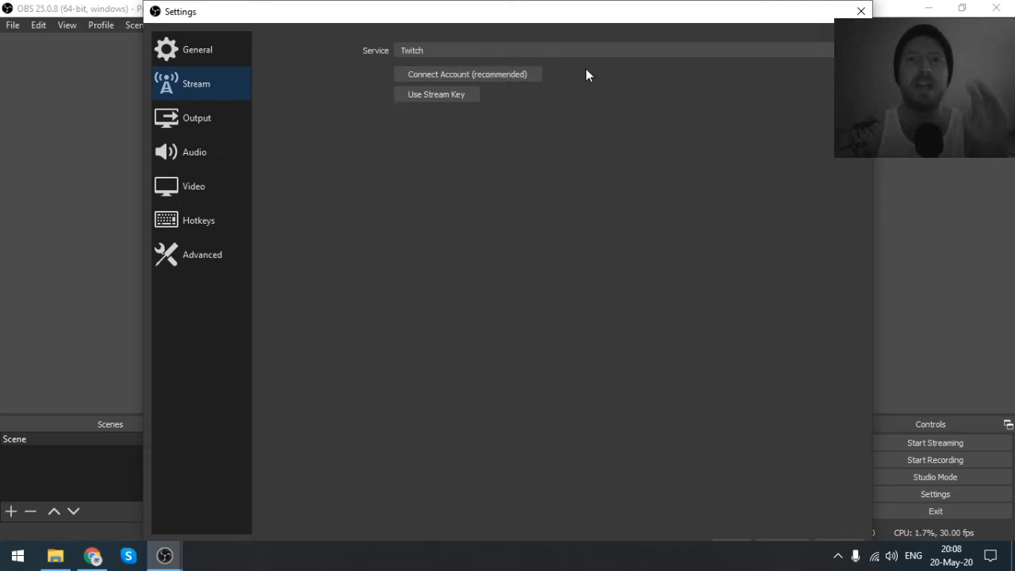
click(623, 51)
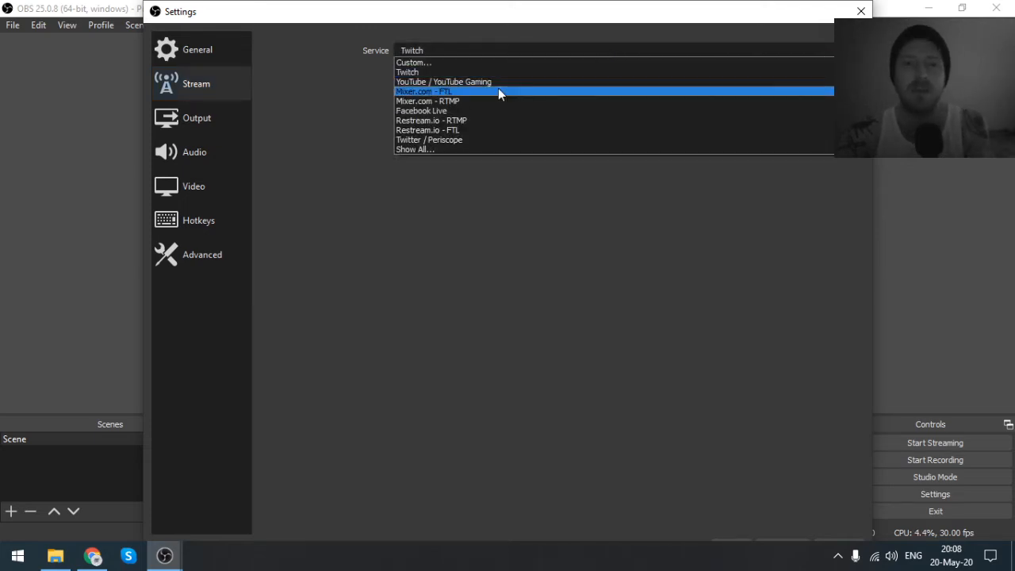
click(485, 62)
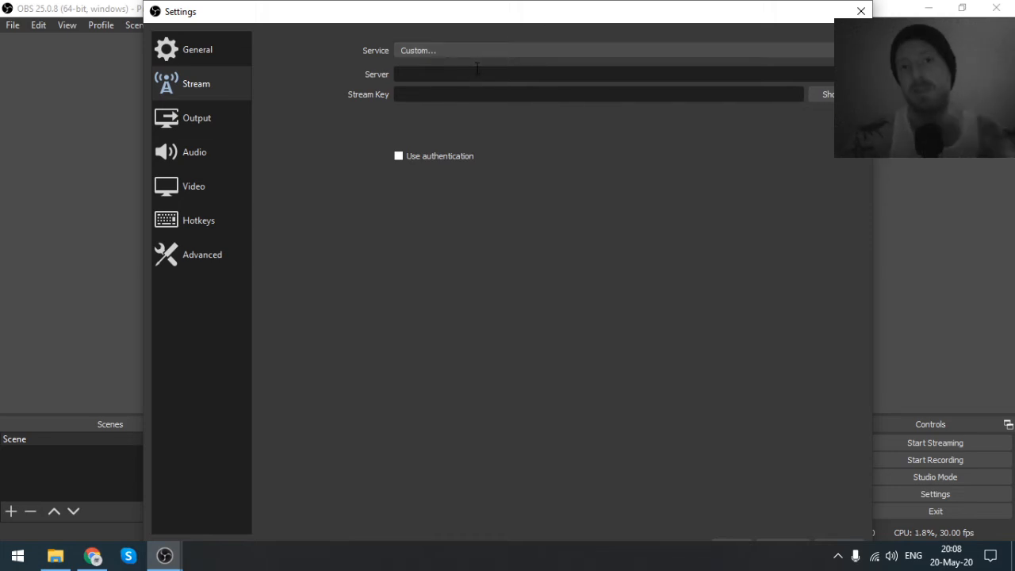
click(415, 70)
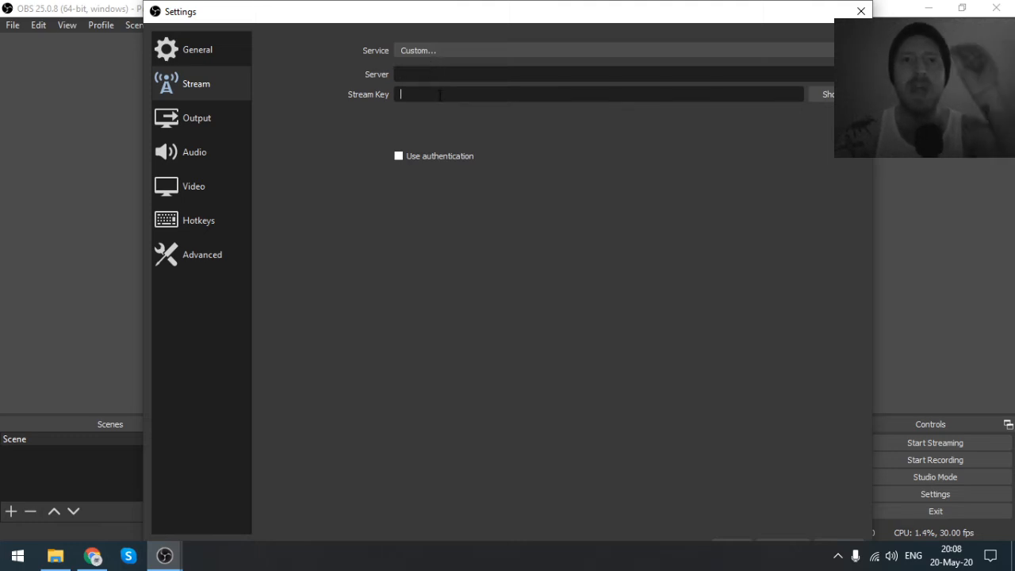
click(439, 95)
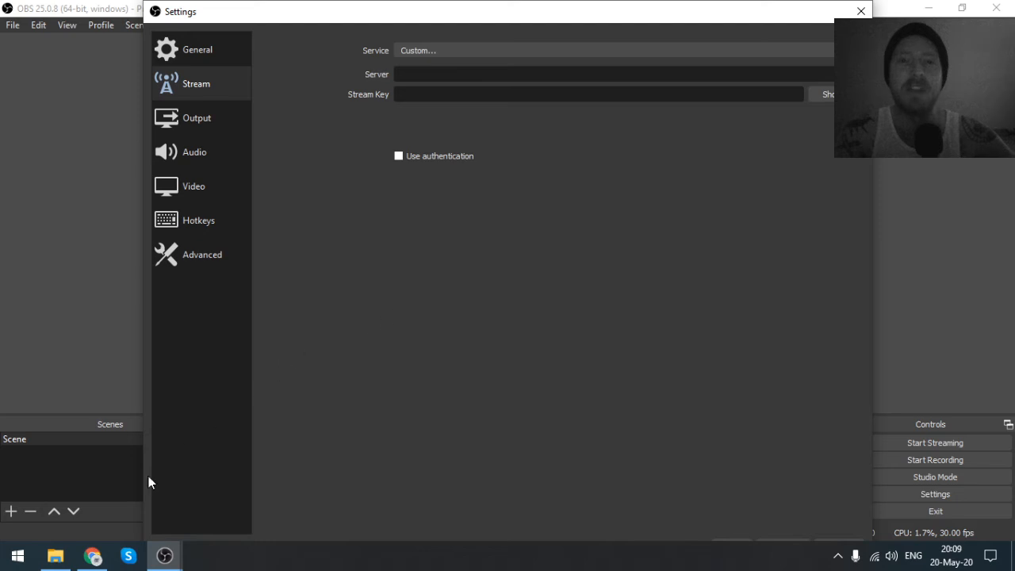
- Switch to Chrome to review the Speedtest result for the connection's upload speed, and return to the OBS settings
click(93, 557)
click(262, 10)
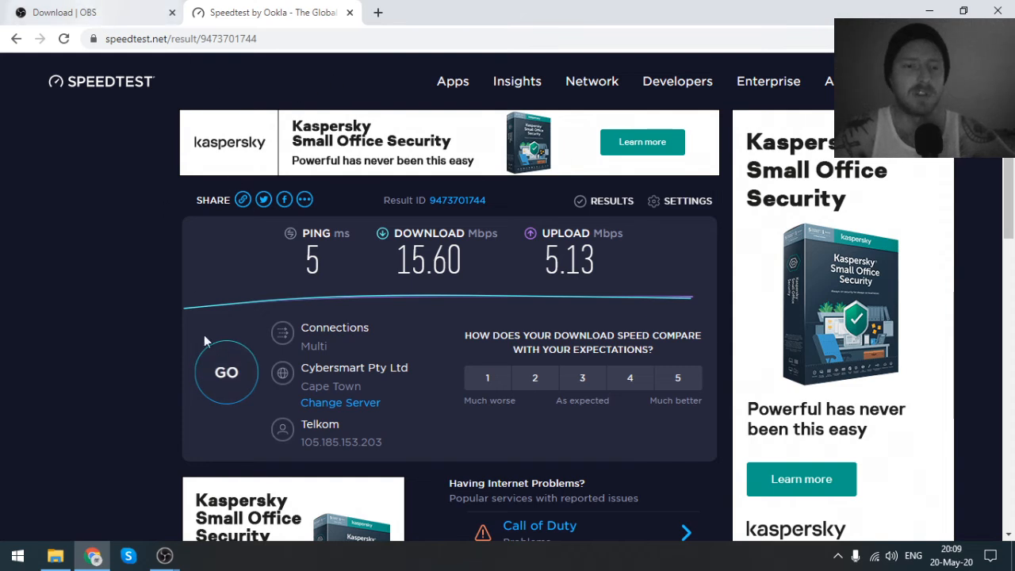
click(164, 556)
click(221, 508)
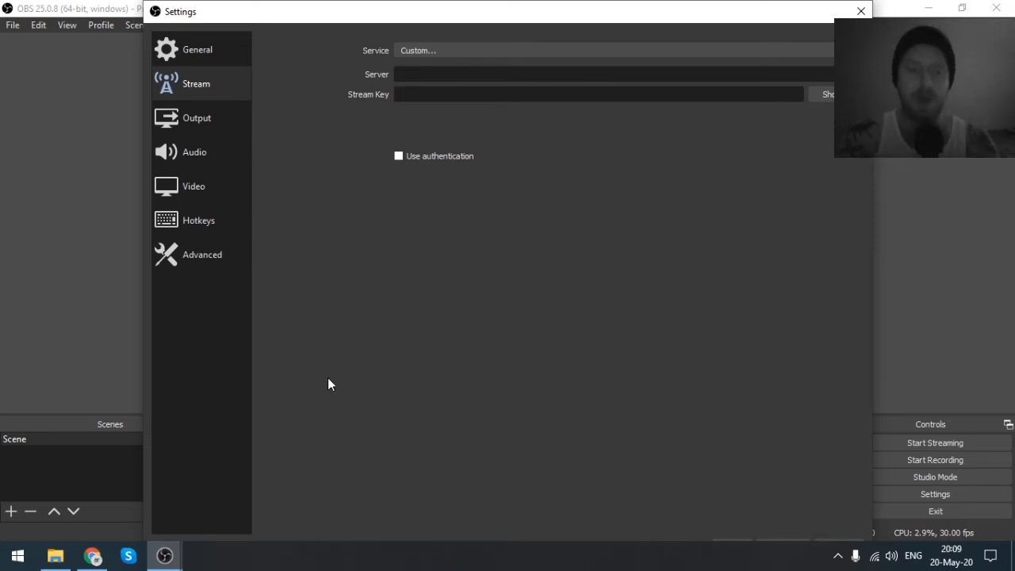
- Switch to File Explorer and view This PC's properties to check the processor and installed memory, and return to the OBS settings
click(55, 555)
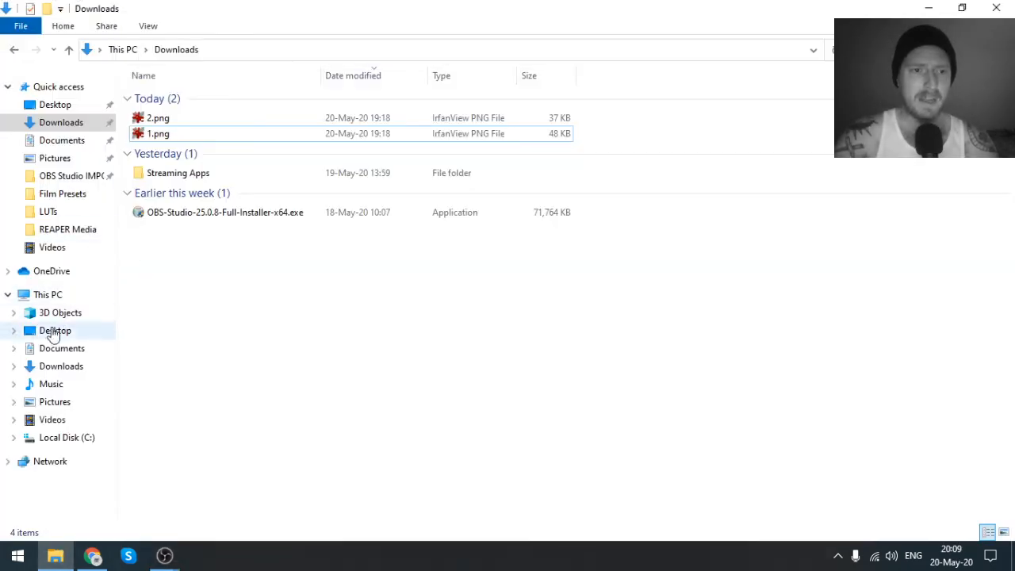
right_click(55, 294)
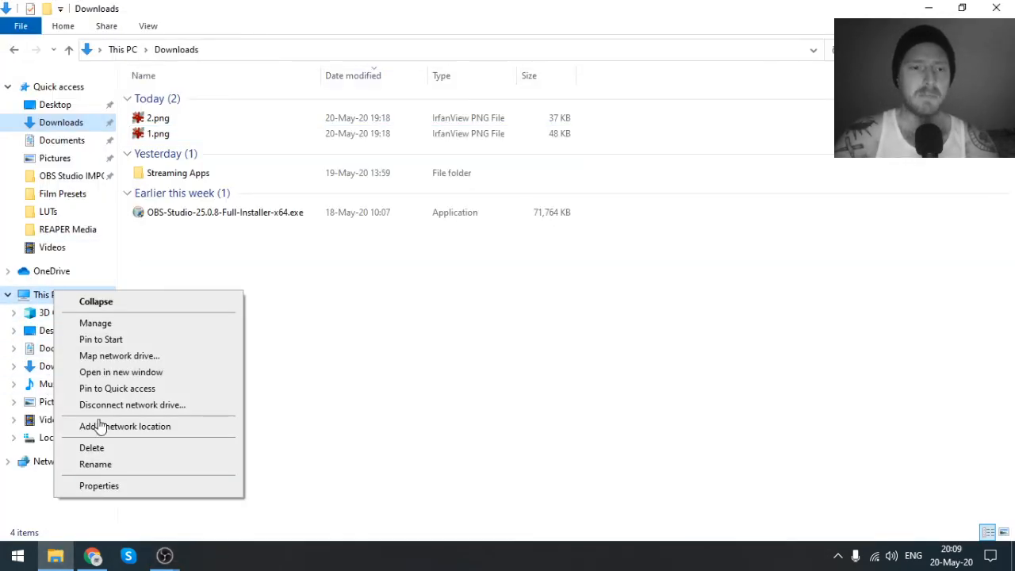
click(97, 487)
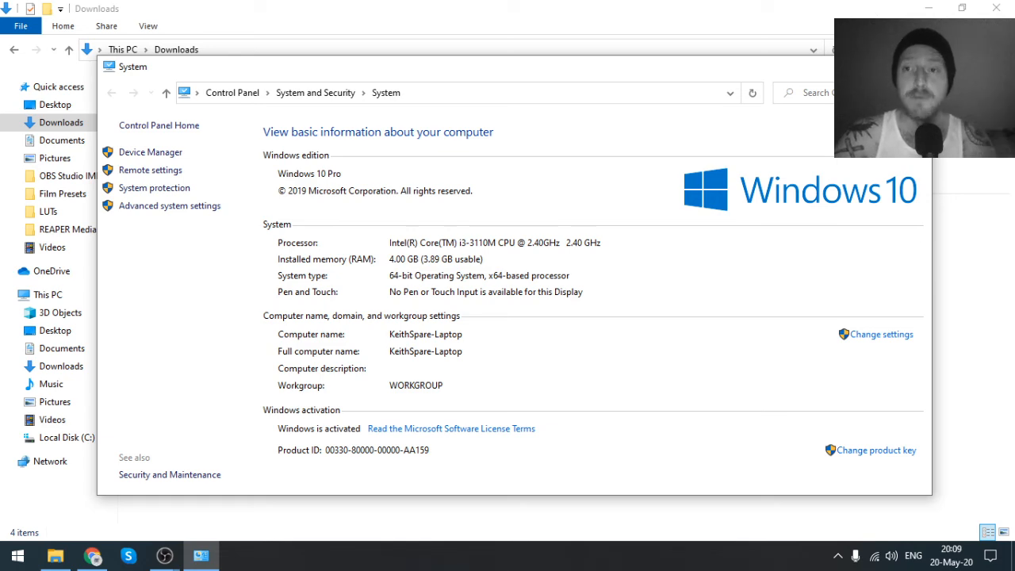
click(914, 67)
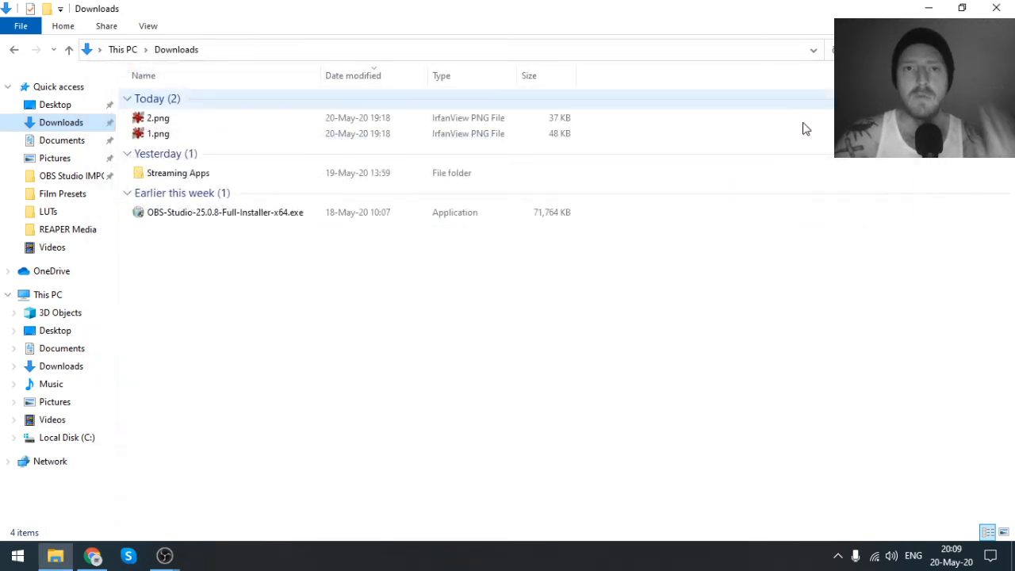
click(176, 553)
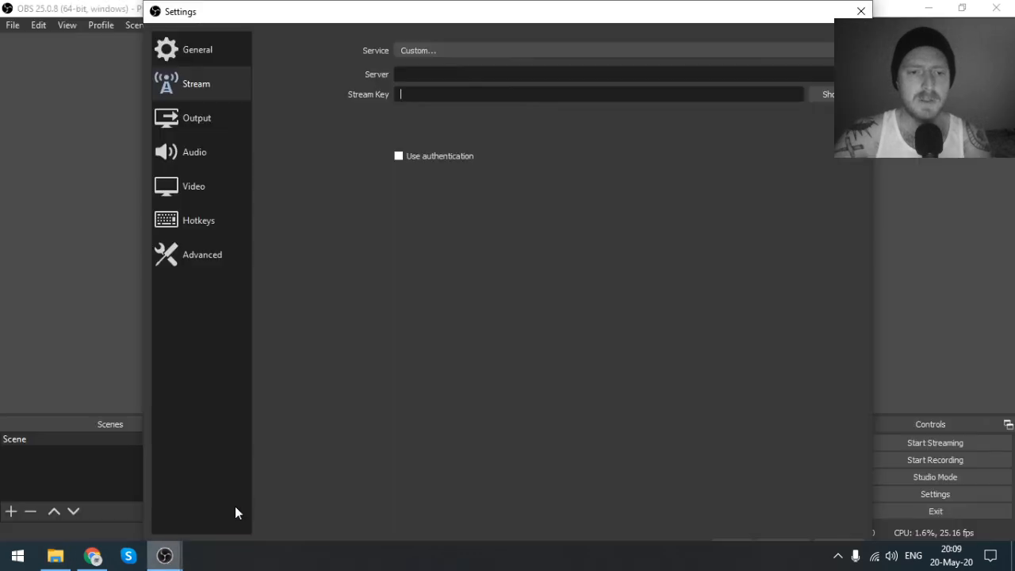
- In the output settings, set the streaming video bitrate to 2000 Kbps and the encoder to Hardware (QSV)
click(195, 129)
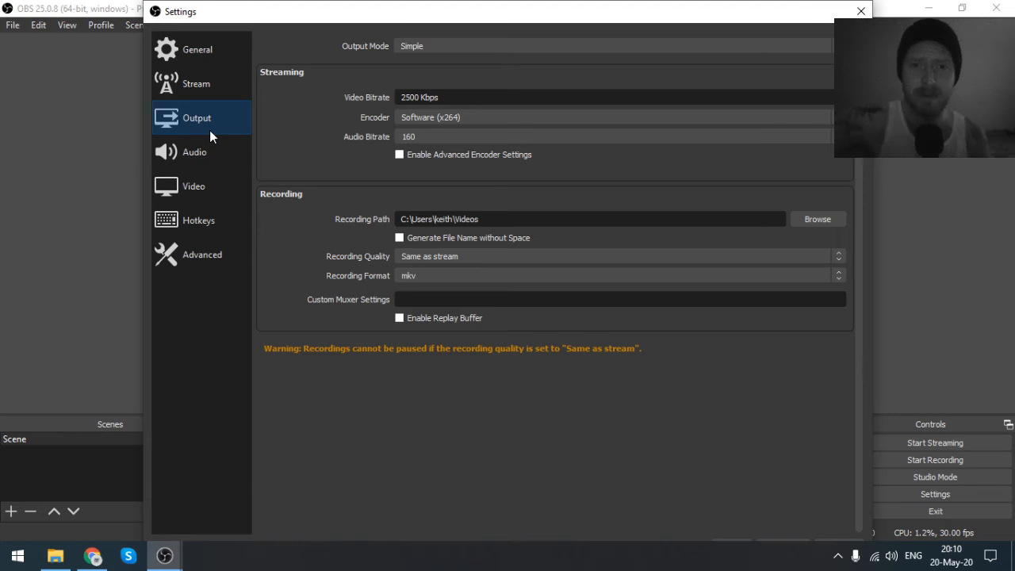
drag(453, 96, 346, 117)
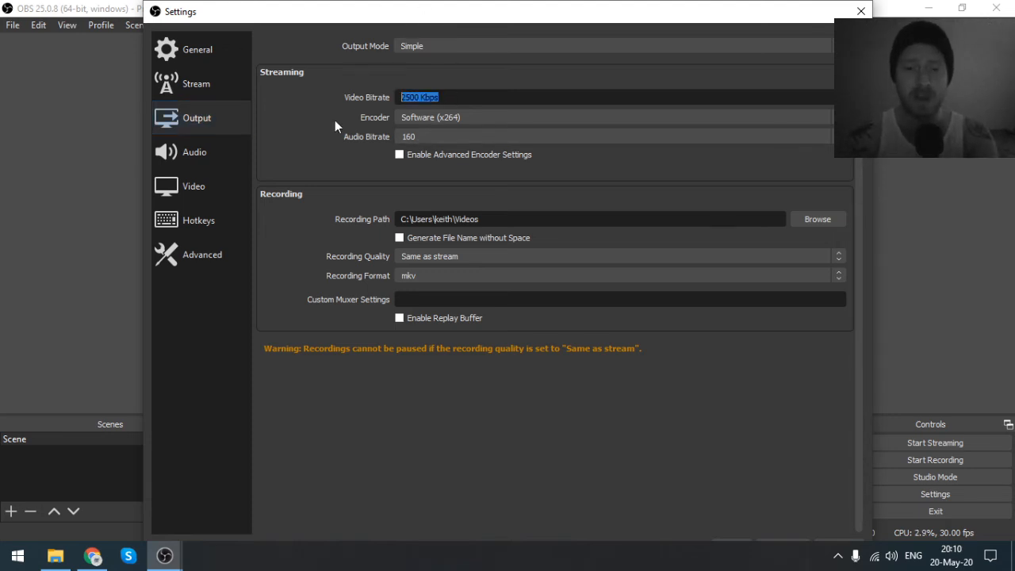
text(2000)
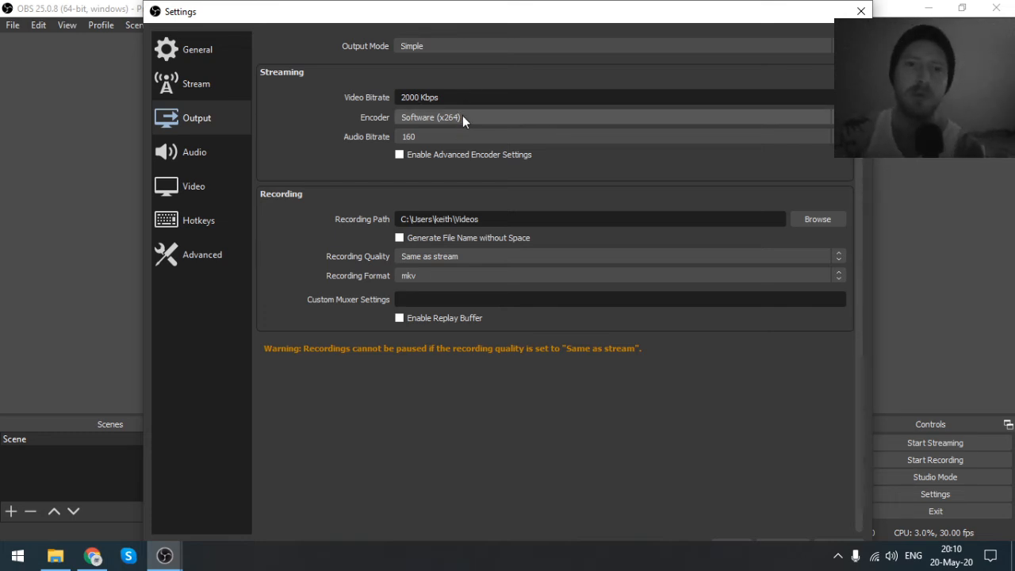
click(463, 116)
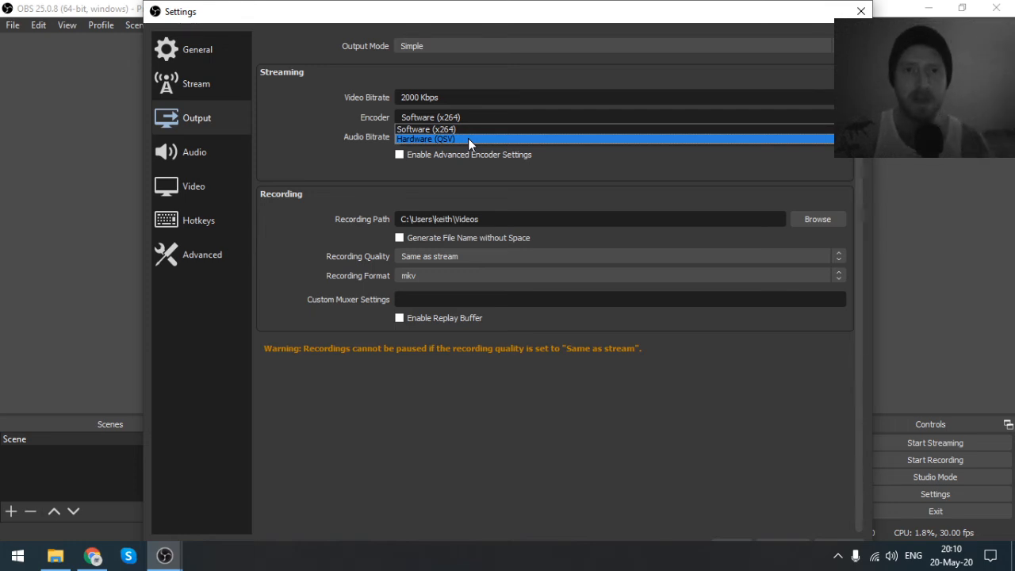
click(468, 139)
- Set the streaming audio bitrate to 128 in the output settings
click(456, 136)
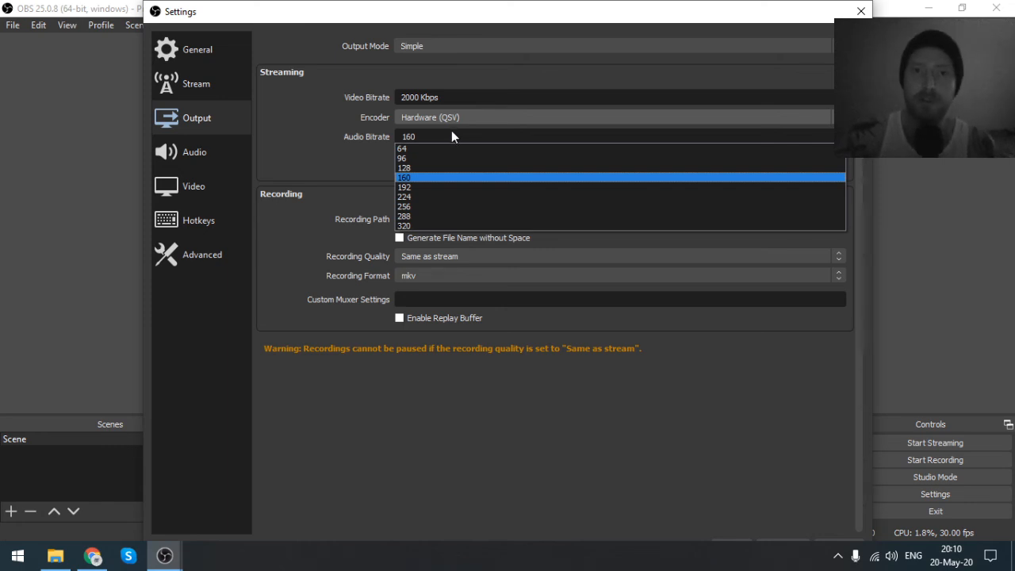
click(437, 168)
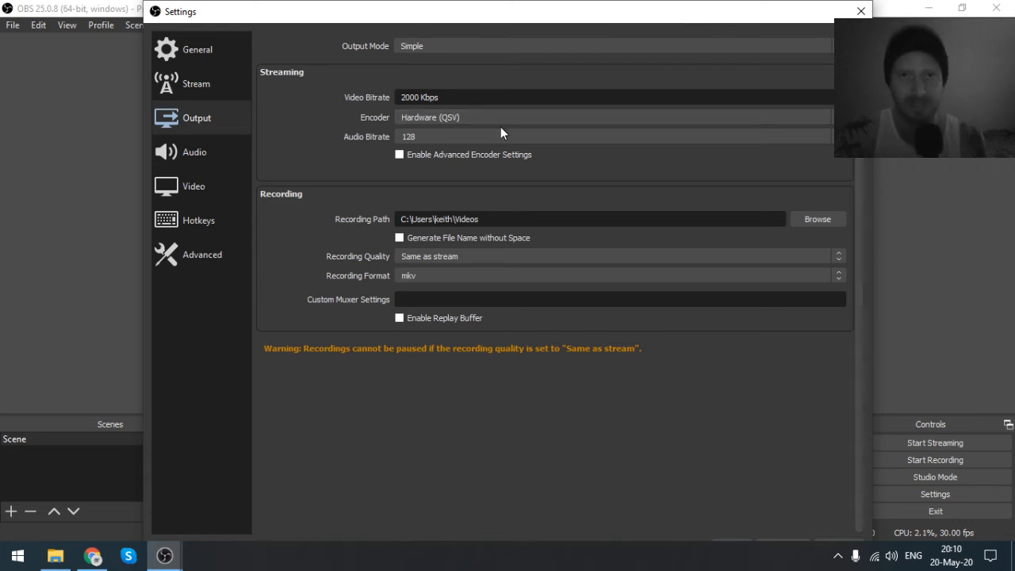
- In the audio settings, choose the 44.1 kHz sample rate and review the available Desktop Audio devices
click(199, 152)
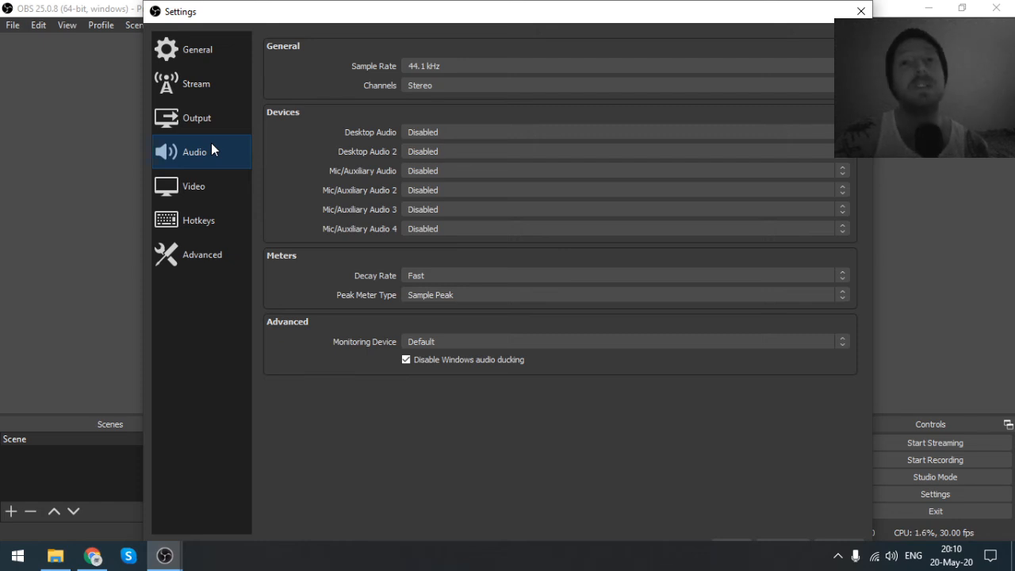
click(453, 68)
click(373, 50)
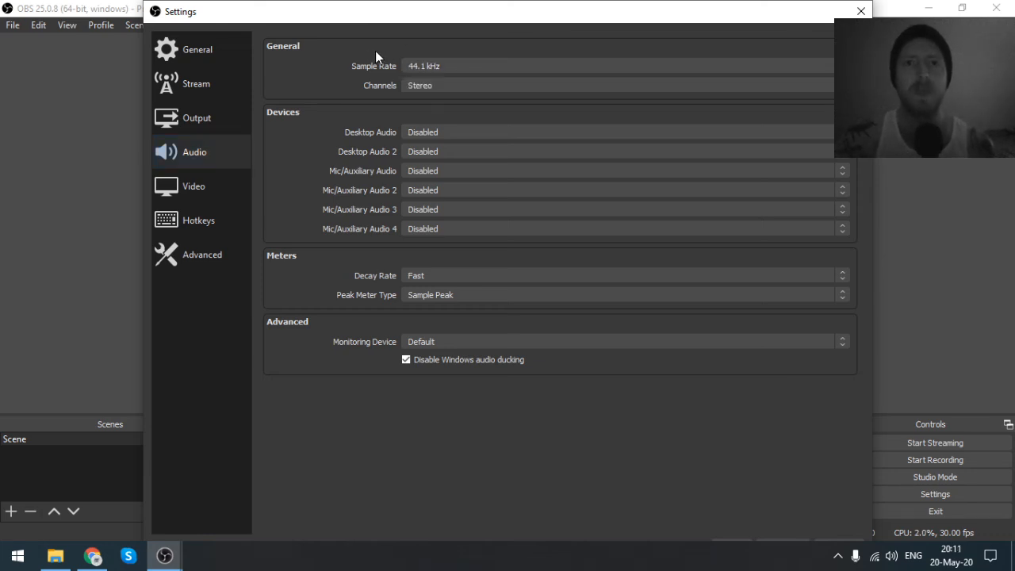
click(458, 70)
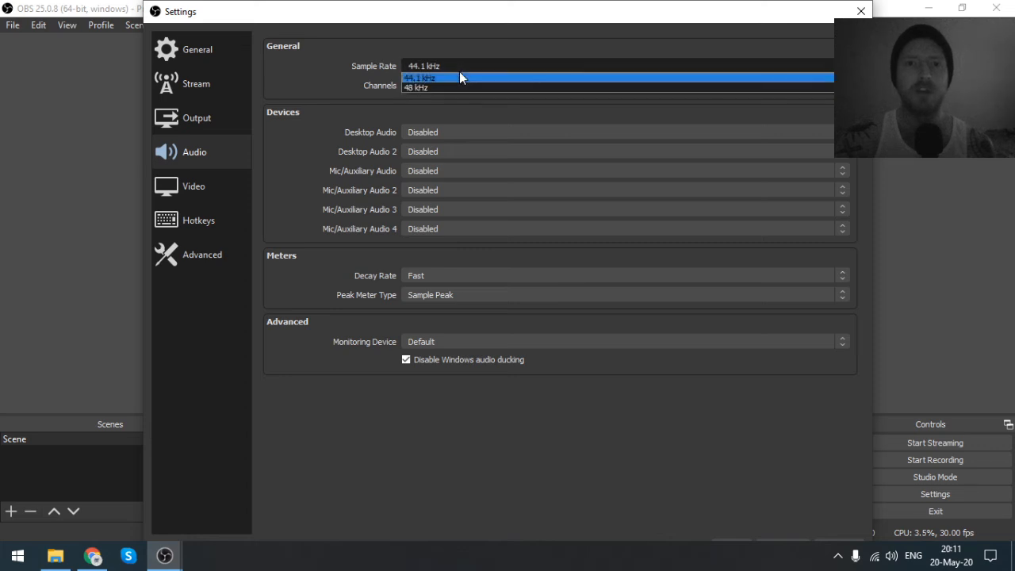
click(441, 77)
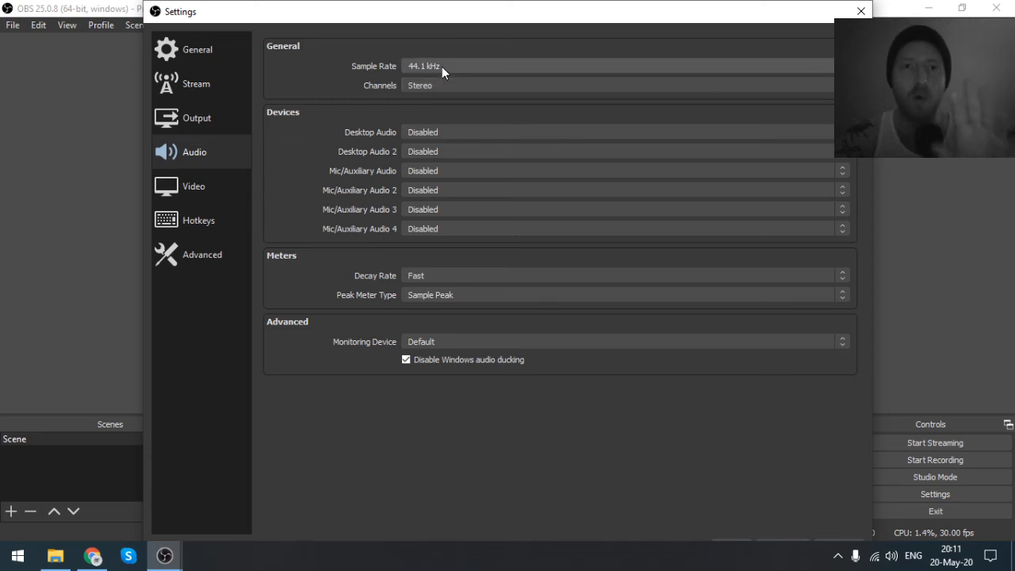
click(441, 131)
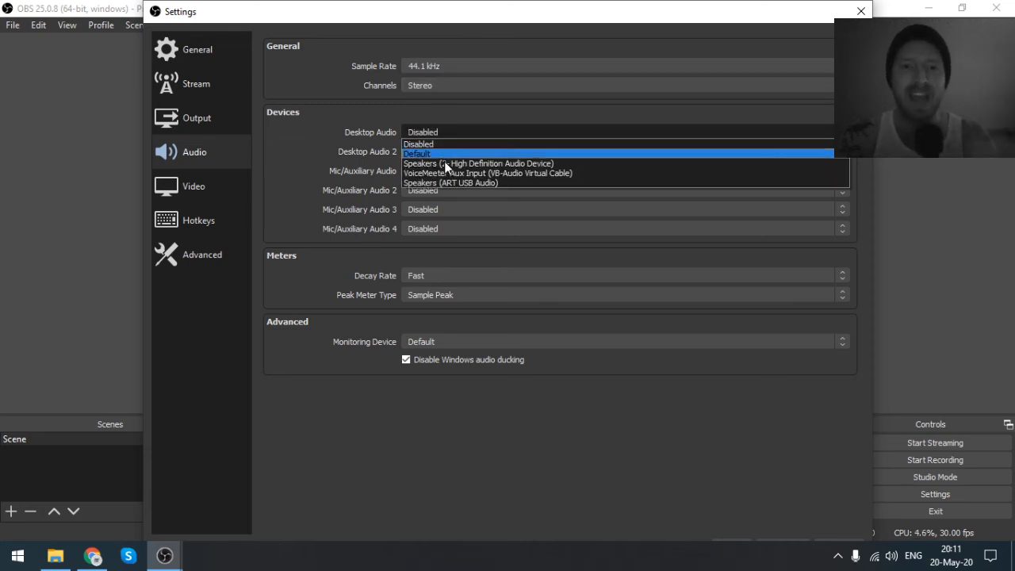
click(439, 135)
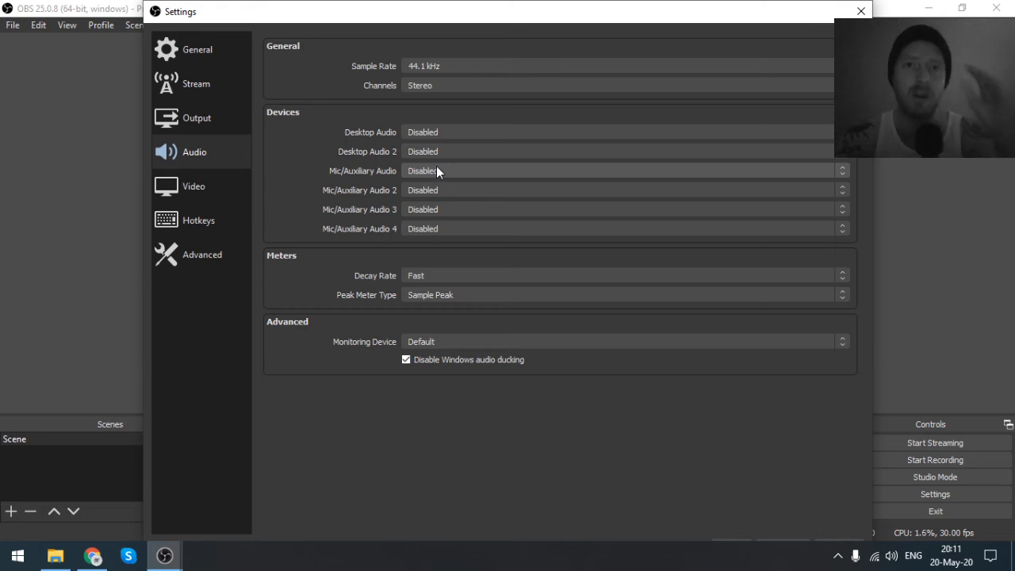
- In the video settings, set both the base canvas resolution and the scaled output resolution to 1280x720
click(212, 185)
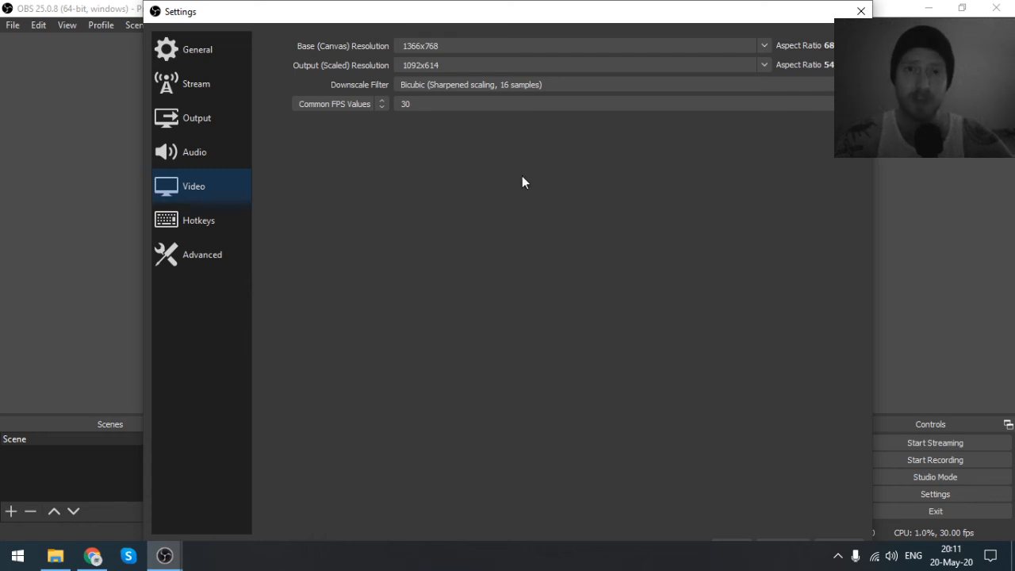
click(767, 46)
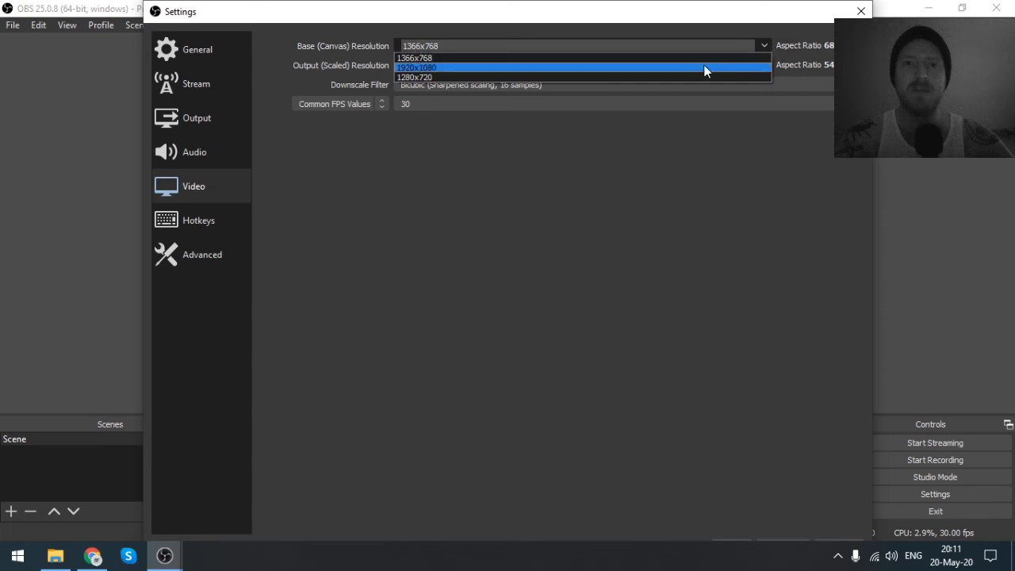
click(547, 77)
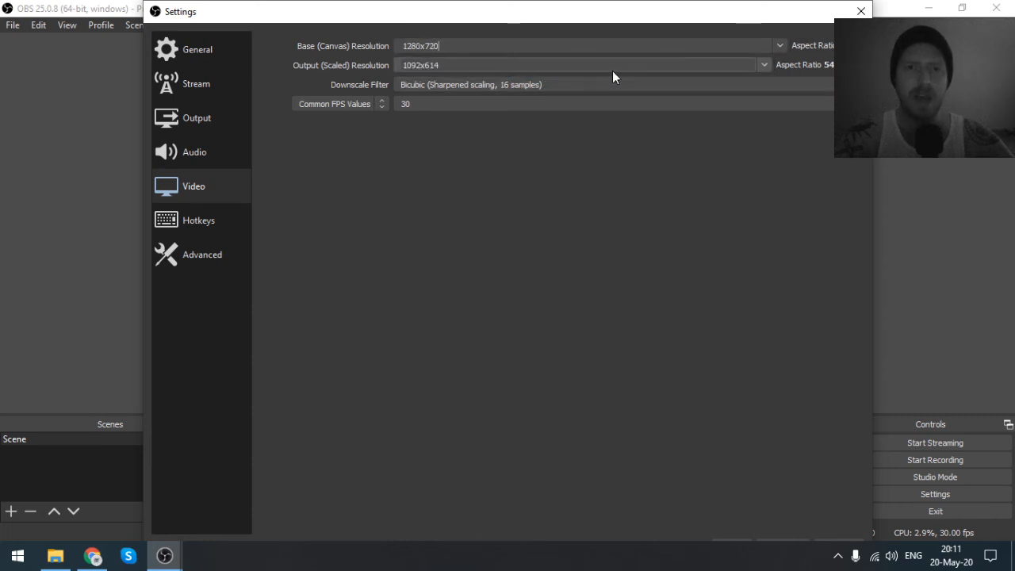
click(764, 65)
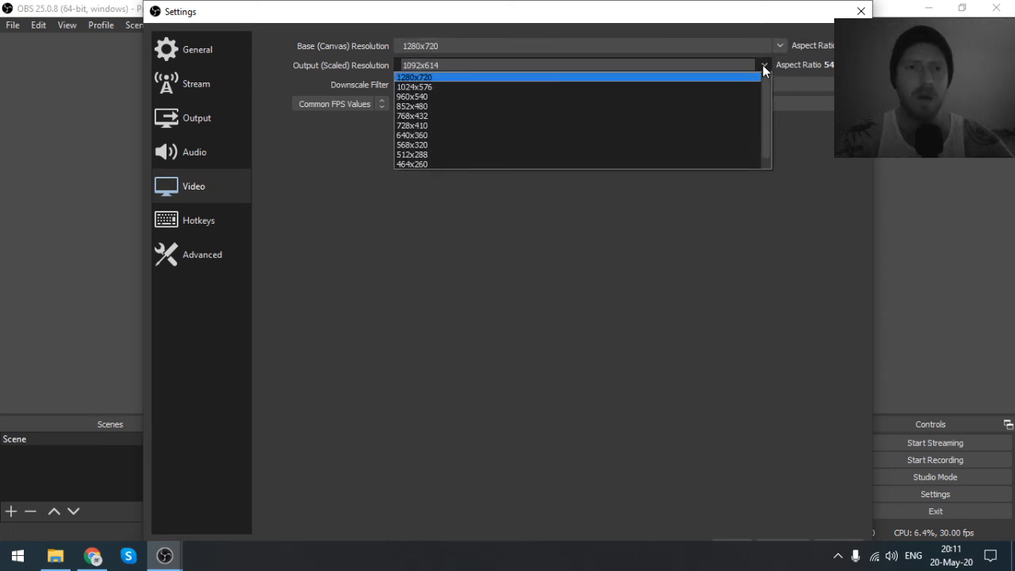
click(470, 76)
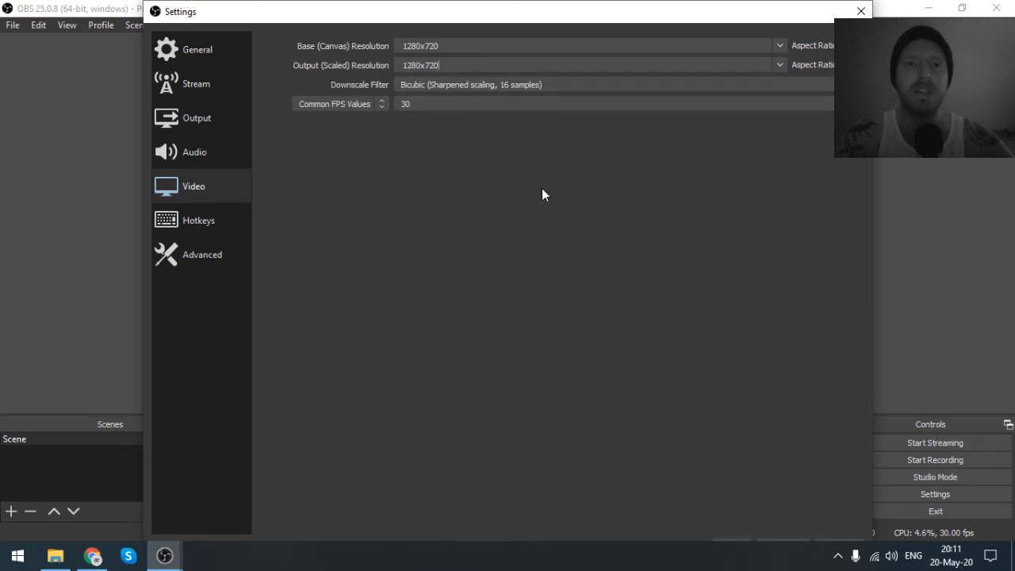
- Choose 30 as the common FPS value, then close the settings and save the changes
click(457, 84)
click(457, 83)
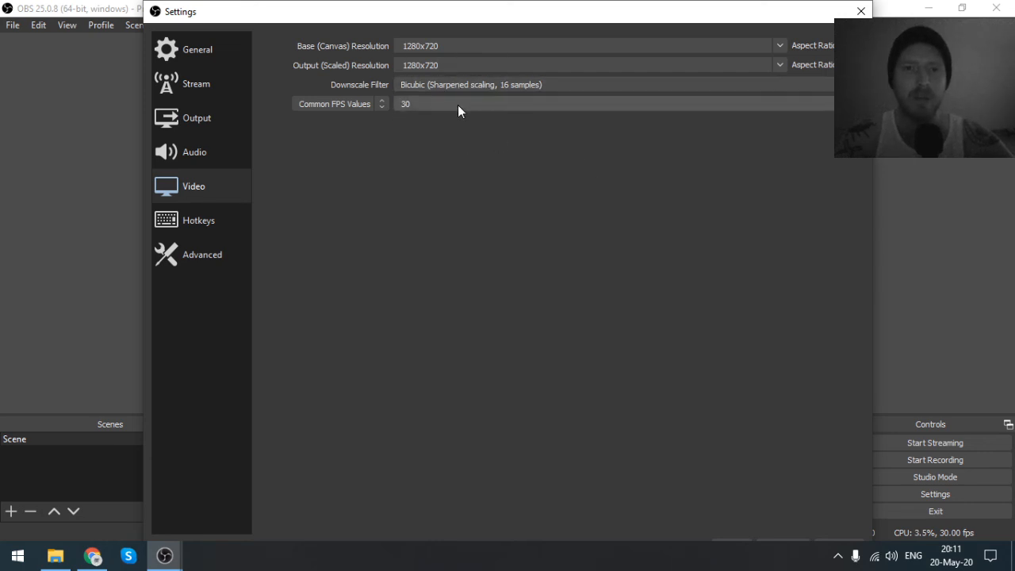
click(458, 106)
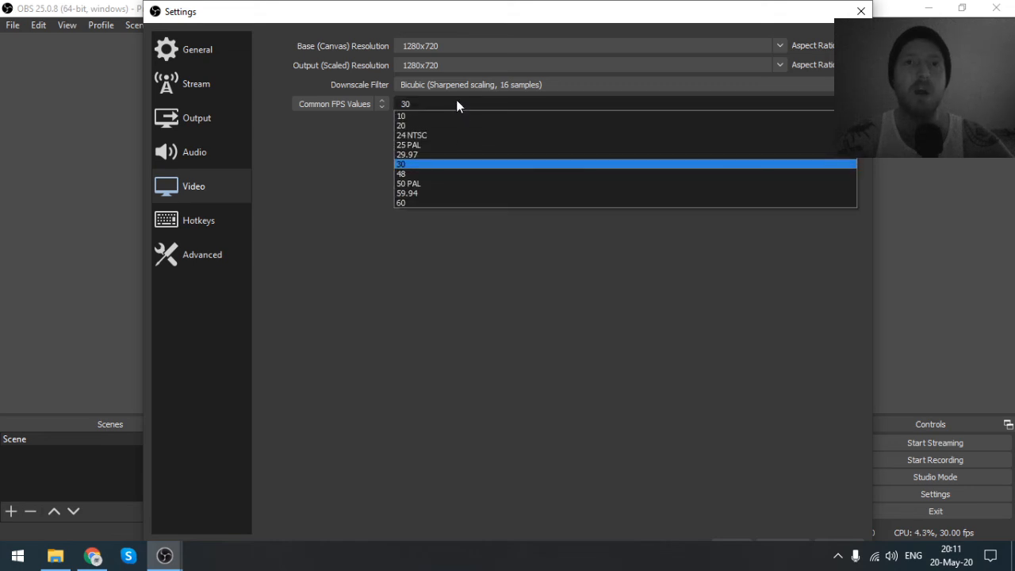
click(432, 164)
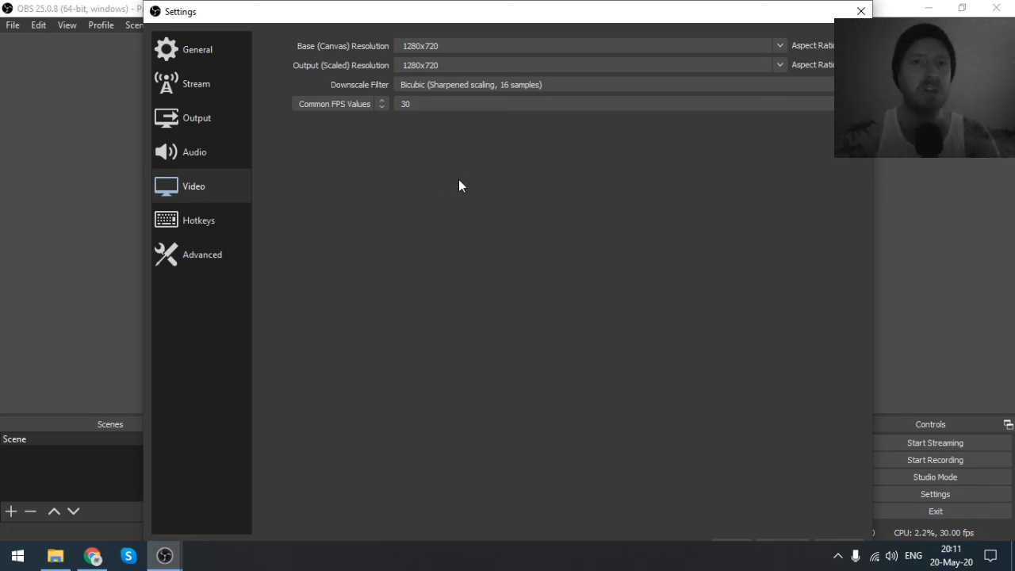
click(861, 10)
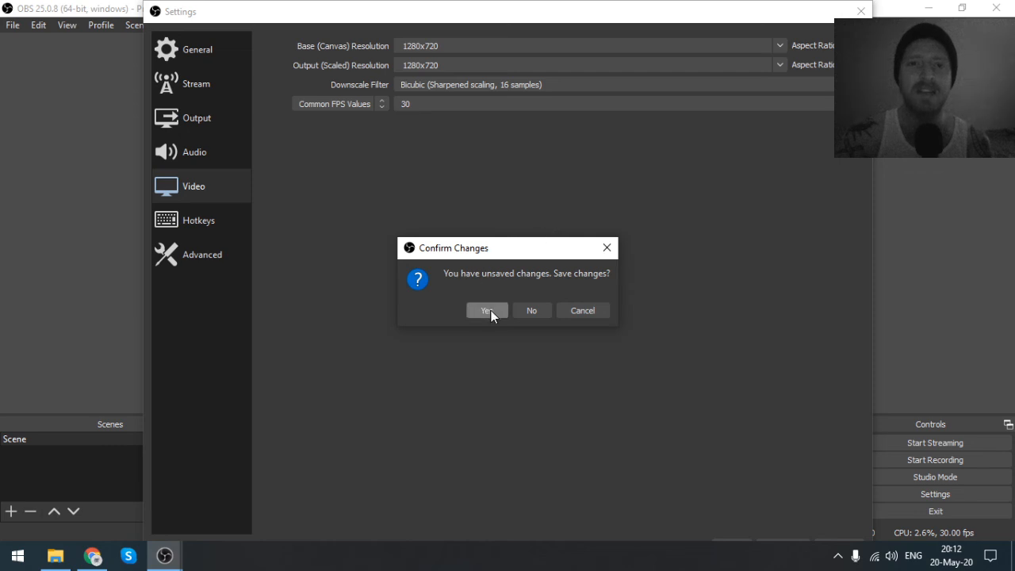
click(491, 314)
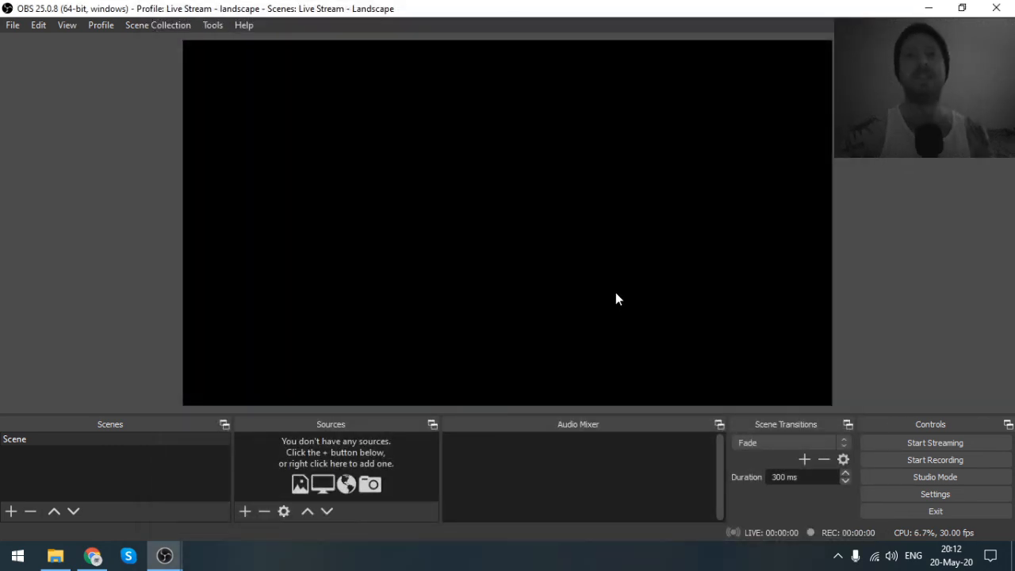